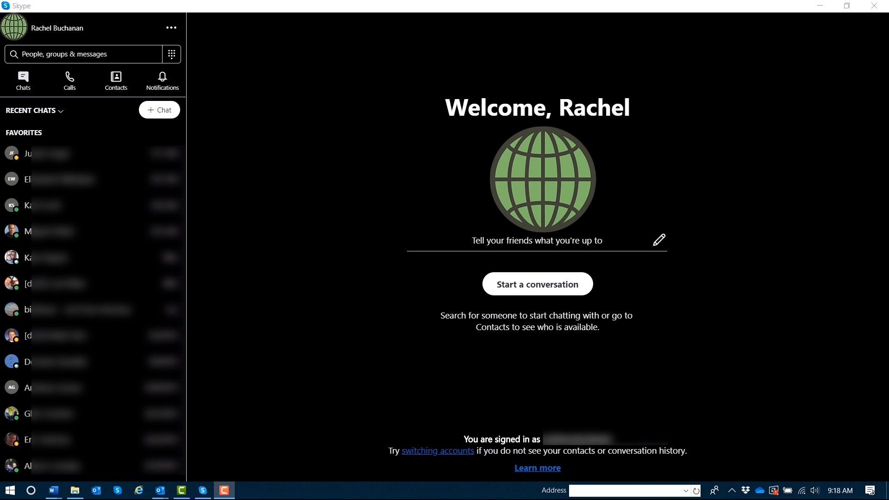
Step: Open the New Chat dialog with Ctrl+N and move focus to the people and bots search field
{"action": "key", "text": "ctrl+n"}
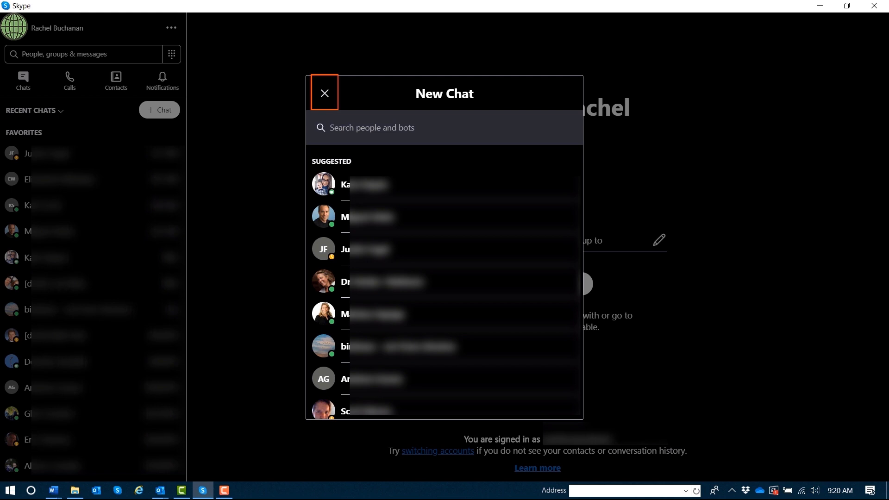
{"action": "key", "text": "Tab"}
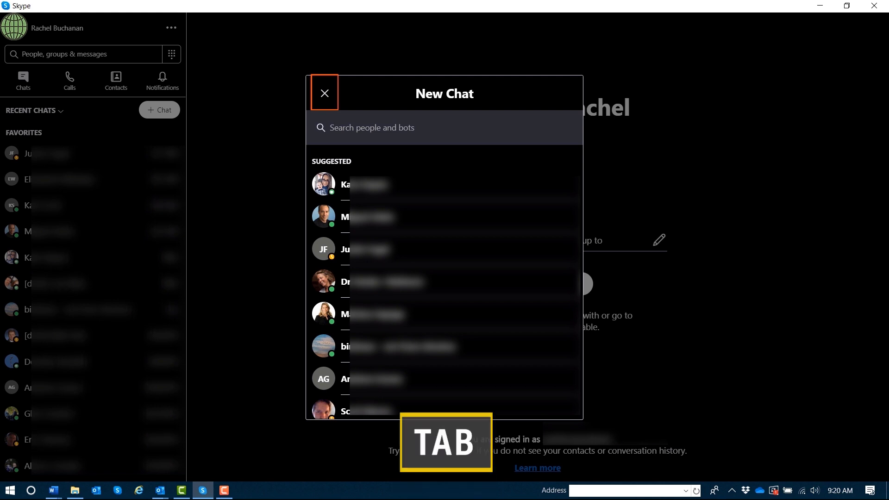
{"action": "key", "text": "Tab"}
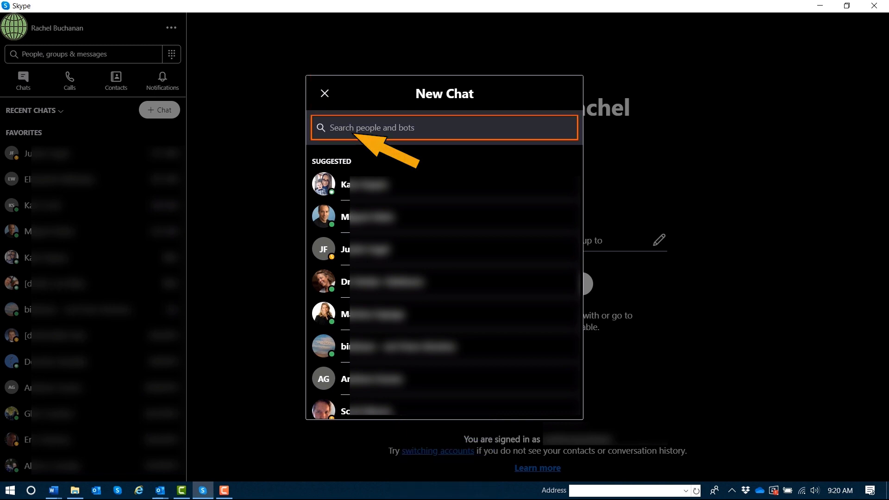
Step: Activate the people and bots search field to look up 'dan'
{"action": "key", "text": "space"}
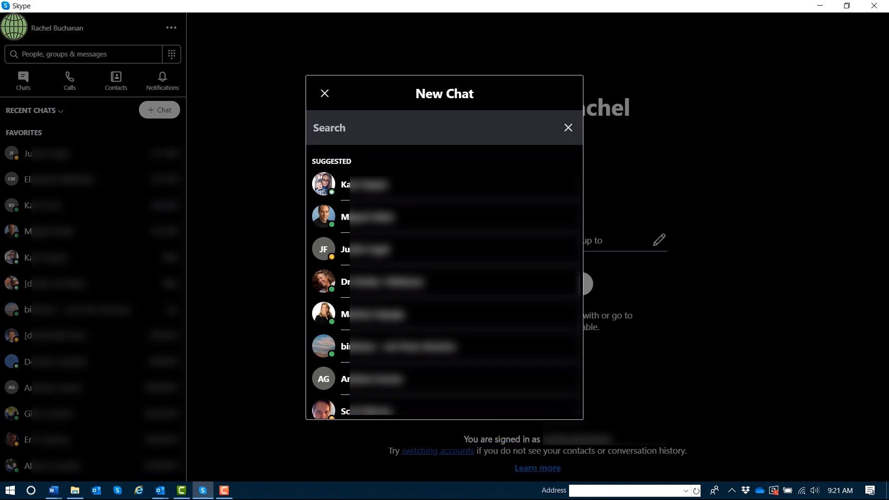
{"action": "type", "text": "dan"}
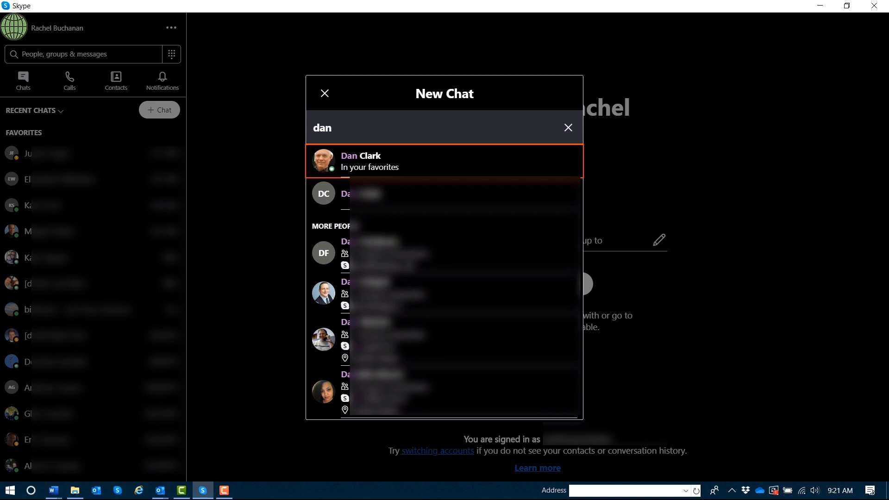
{"action": "key", "text": "Return"}
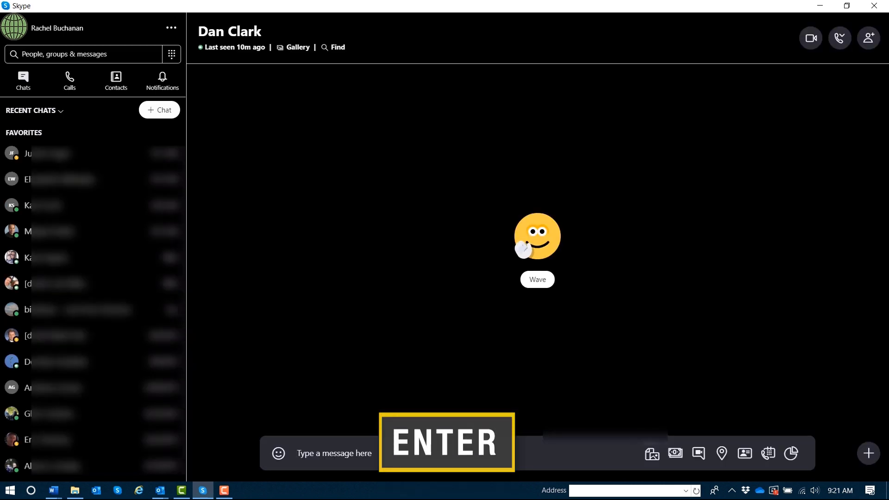